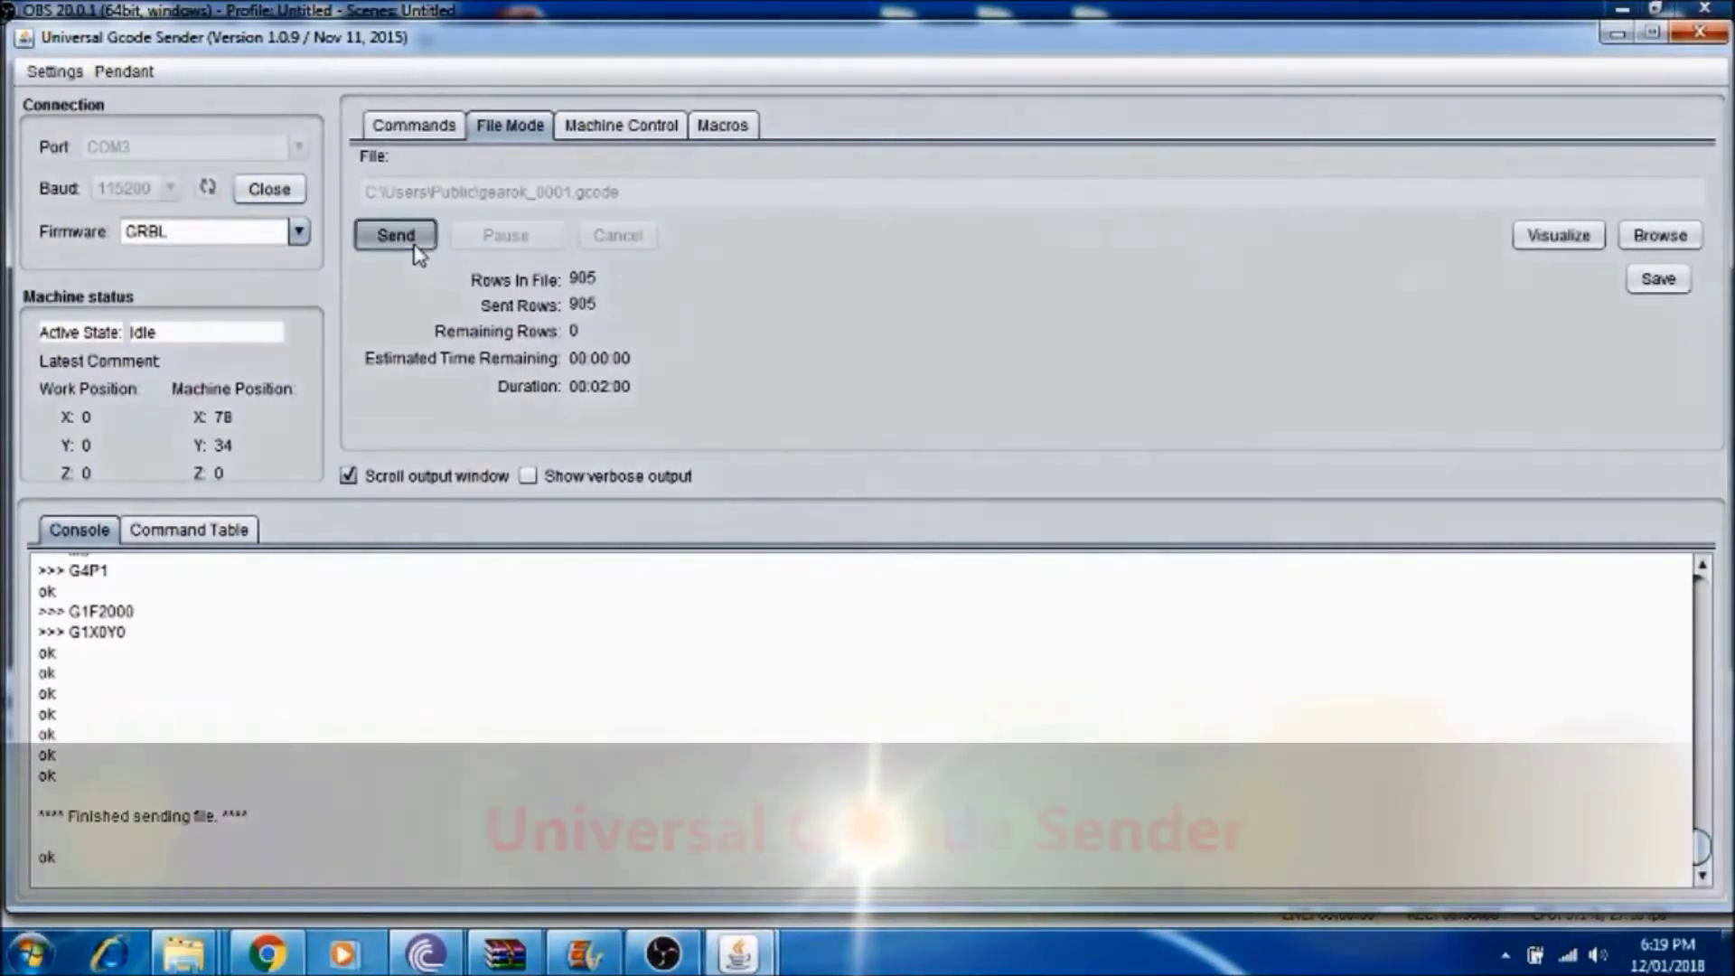
# Resend the loaded G-code from Universal Gcode Sender, then switch to the blank Inkscape document.
pyautogui.click(395, 236)
pyautogui.click(1558, 237)
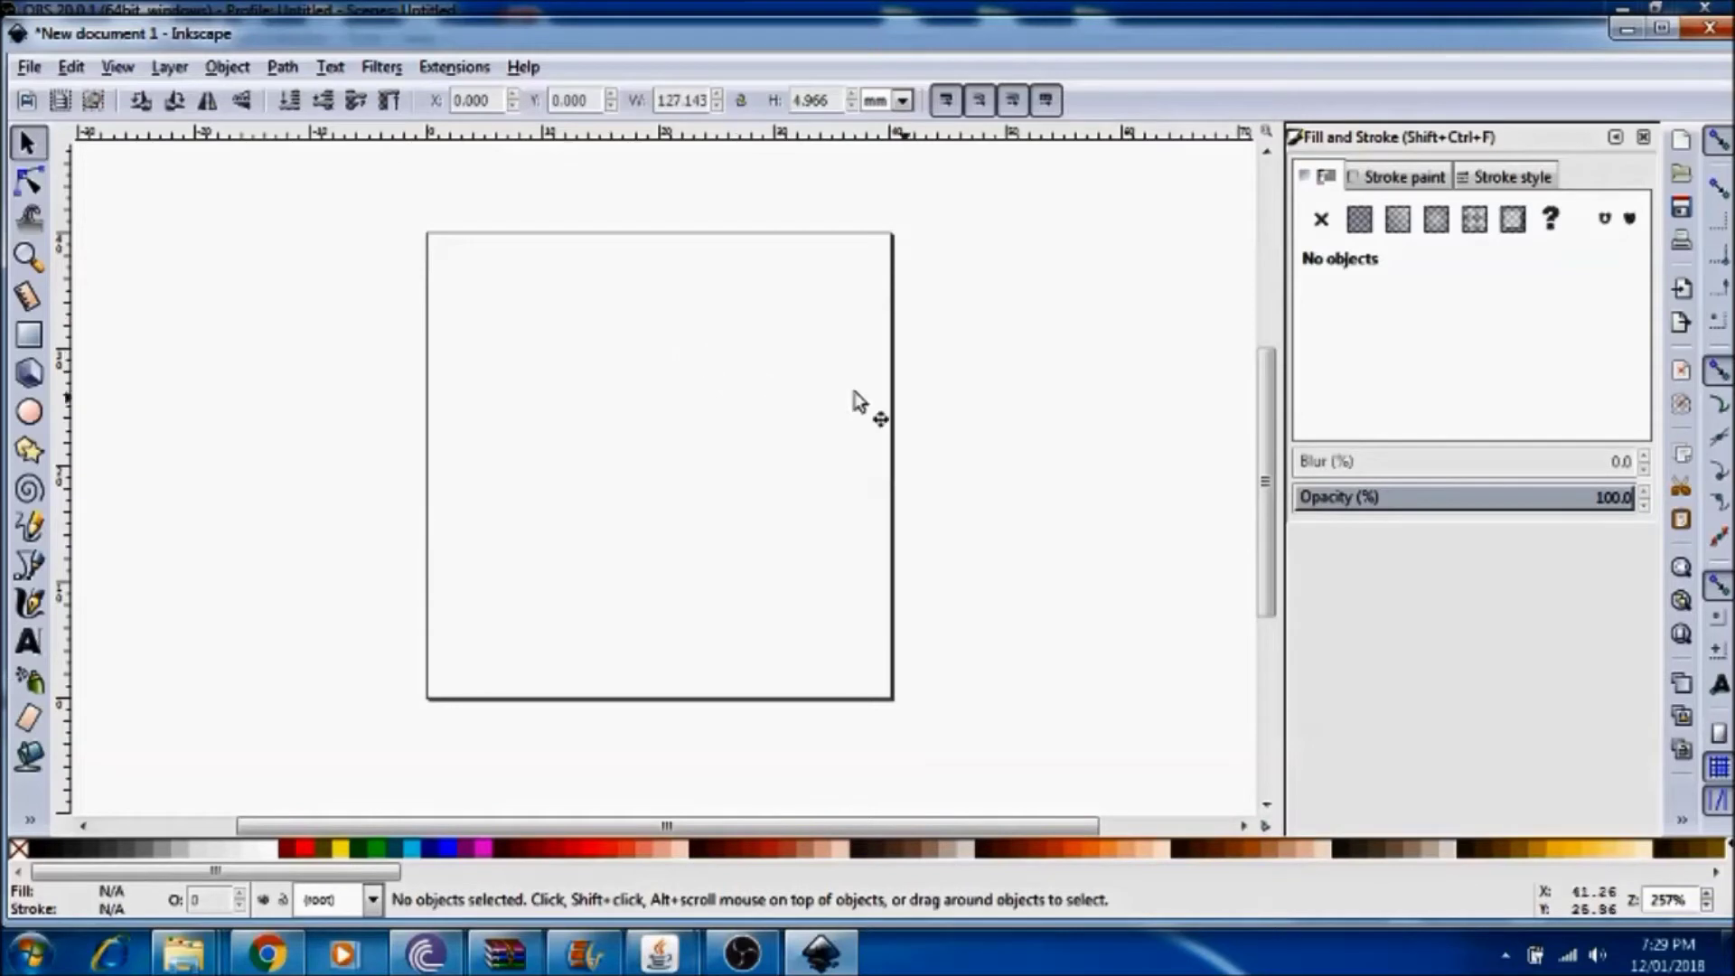
# Confirm in Document Properties that the page is 40×40 mm.
pyautogui.click(30, 68)
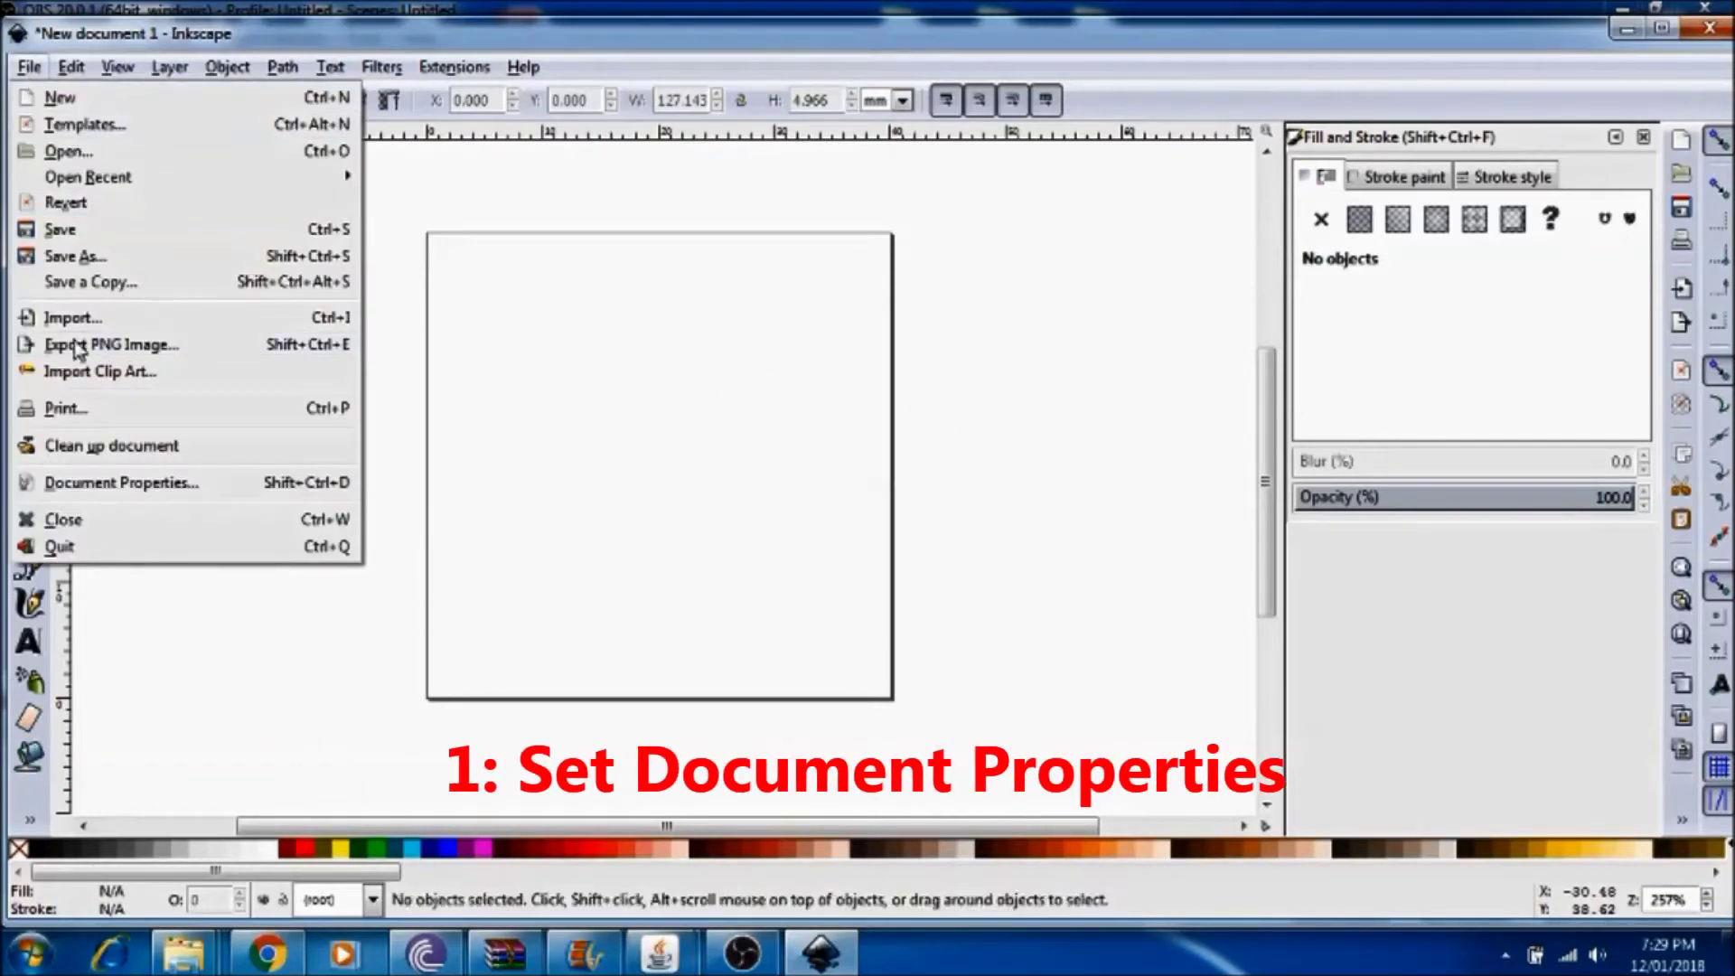
pyautogui.click(110, 486)
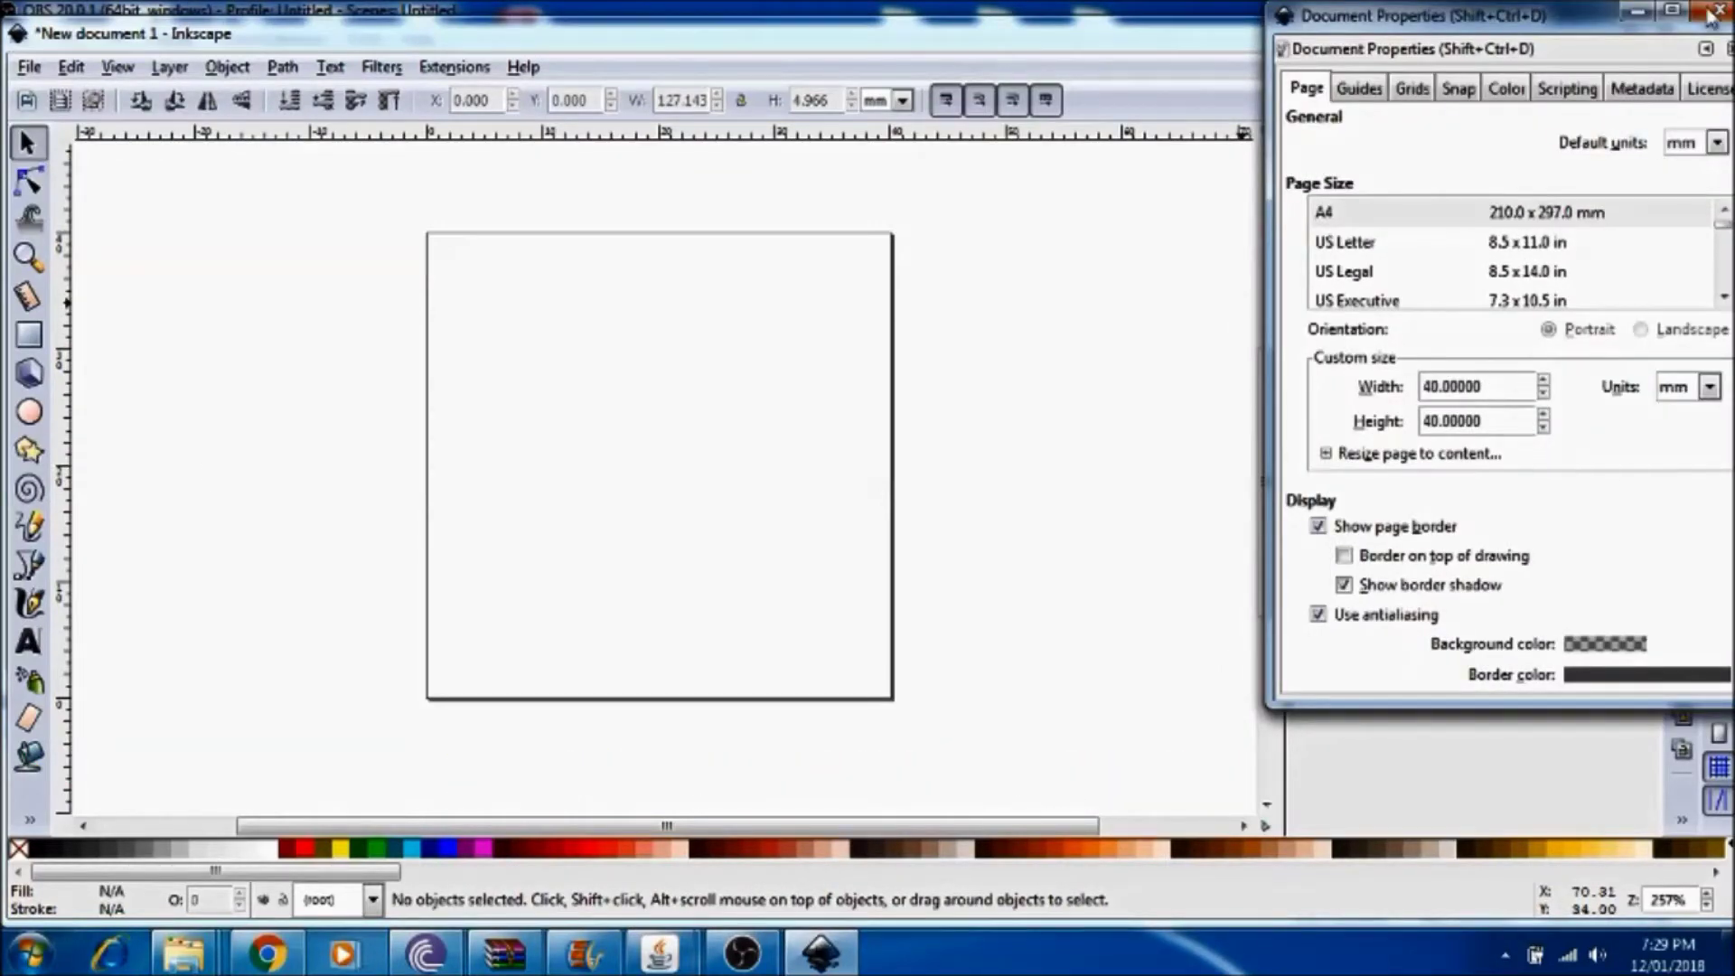
pyautogui.click(1713, 13)
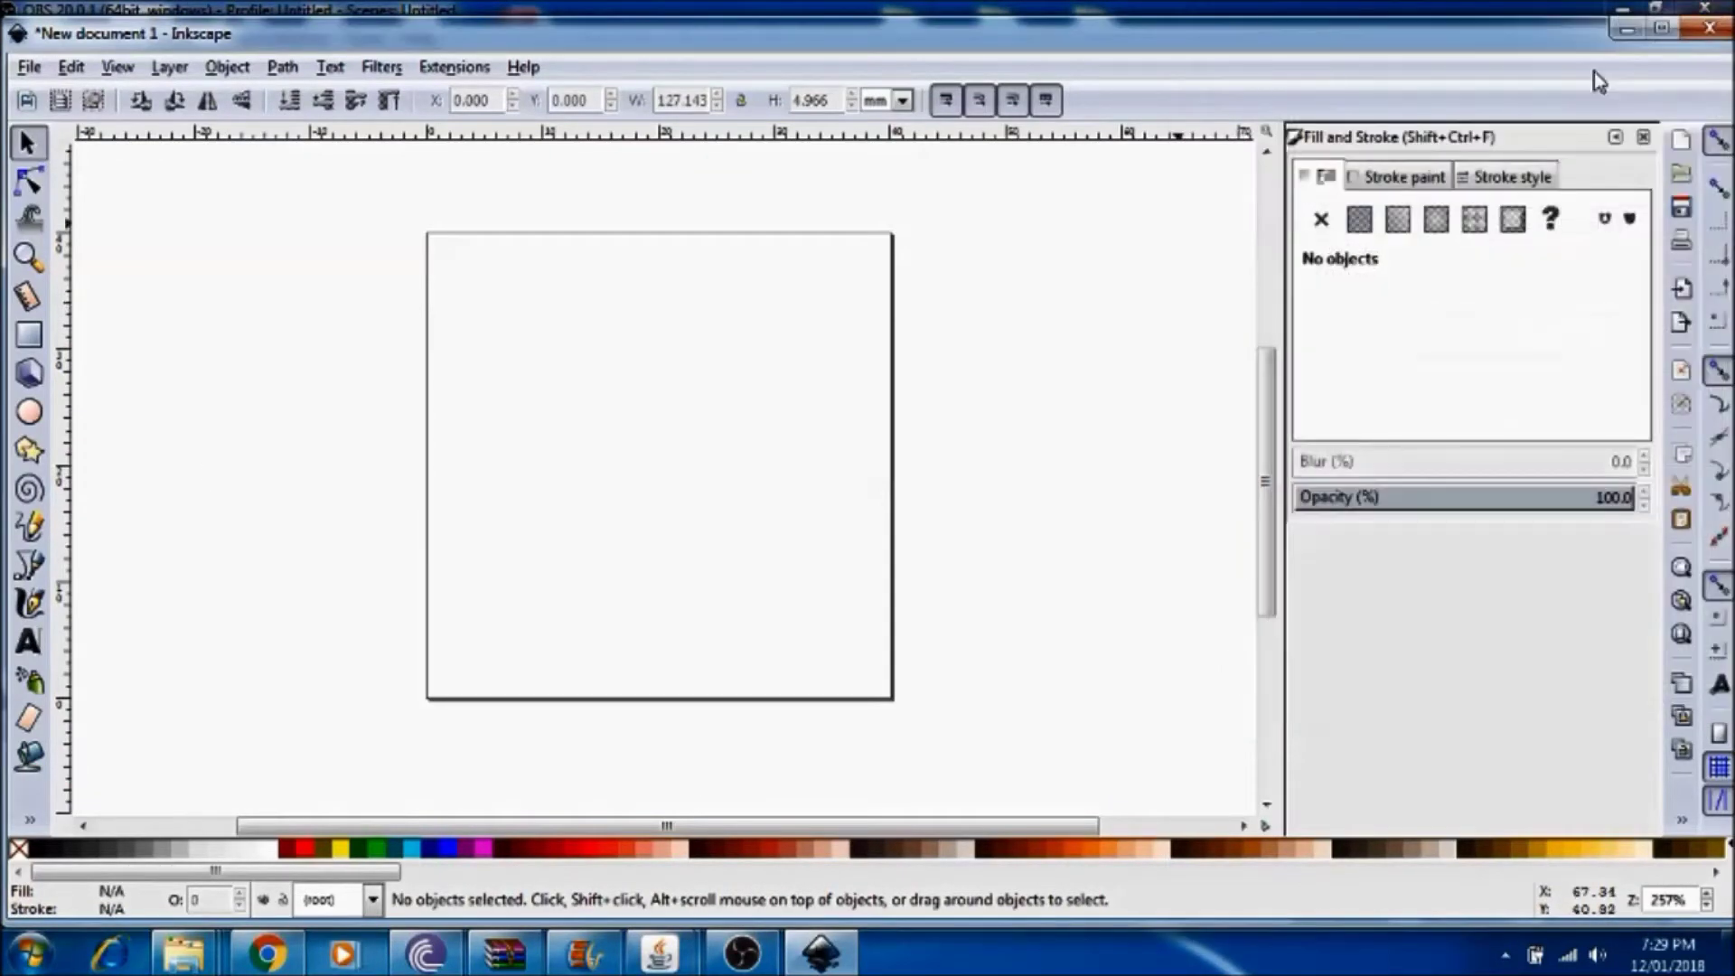
# Write 'UpTech' near the page centre and set it in Times New Roman.
pyautogui.click(31, 640)
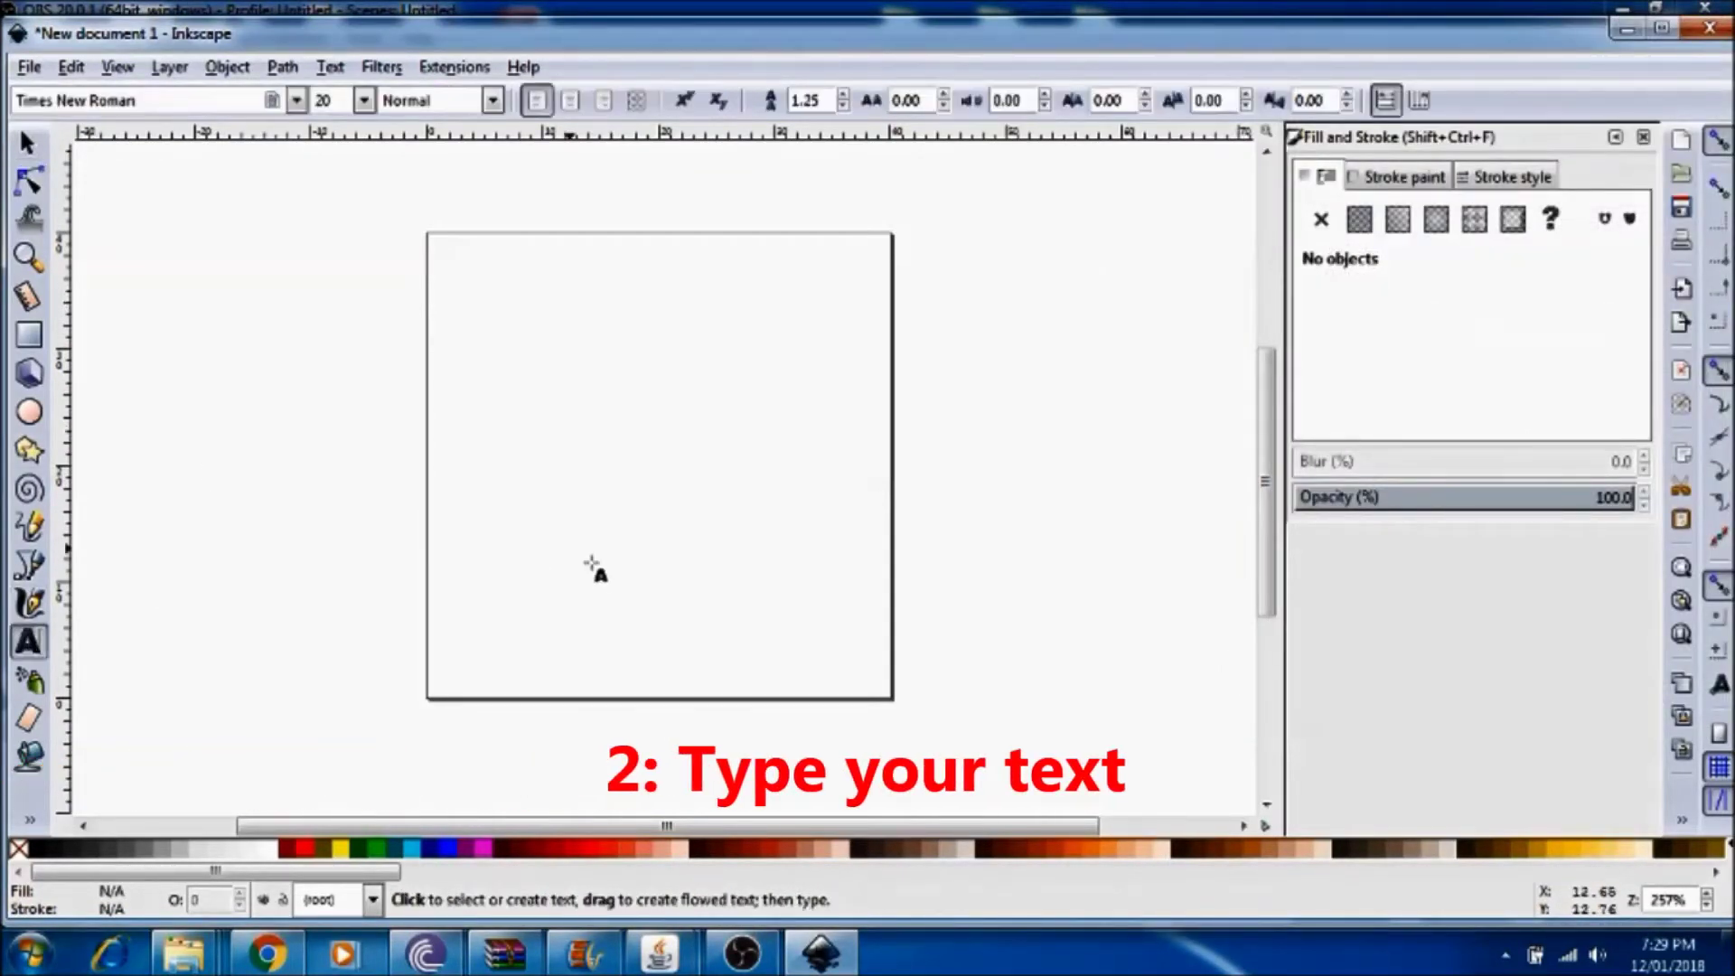
pyautogui.click(556, 527)
pyautogui.write('UpT')
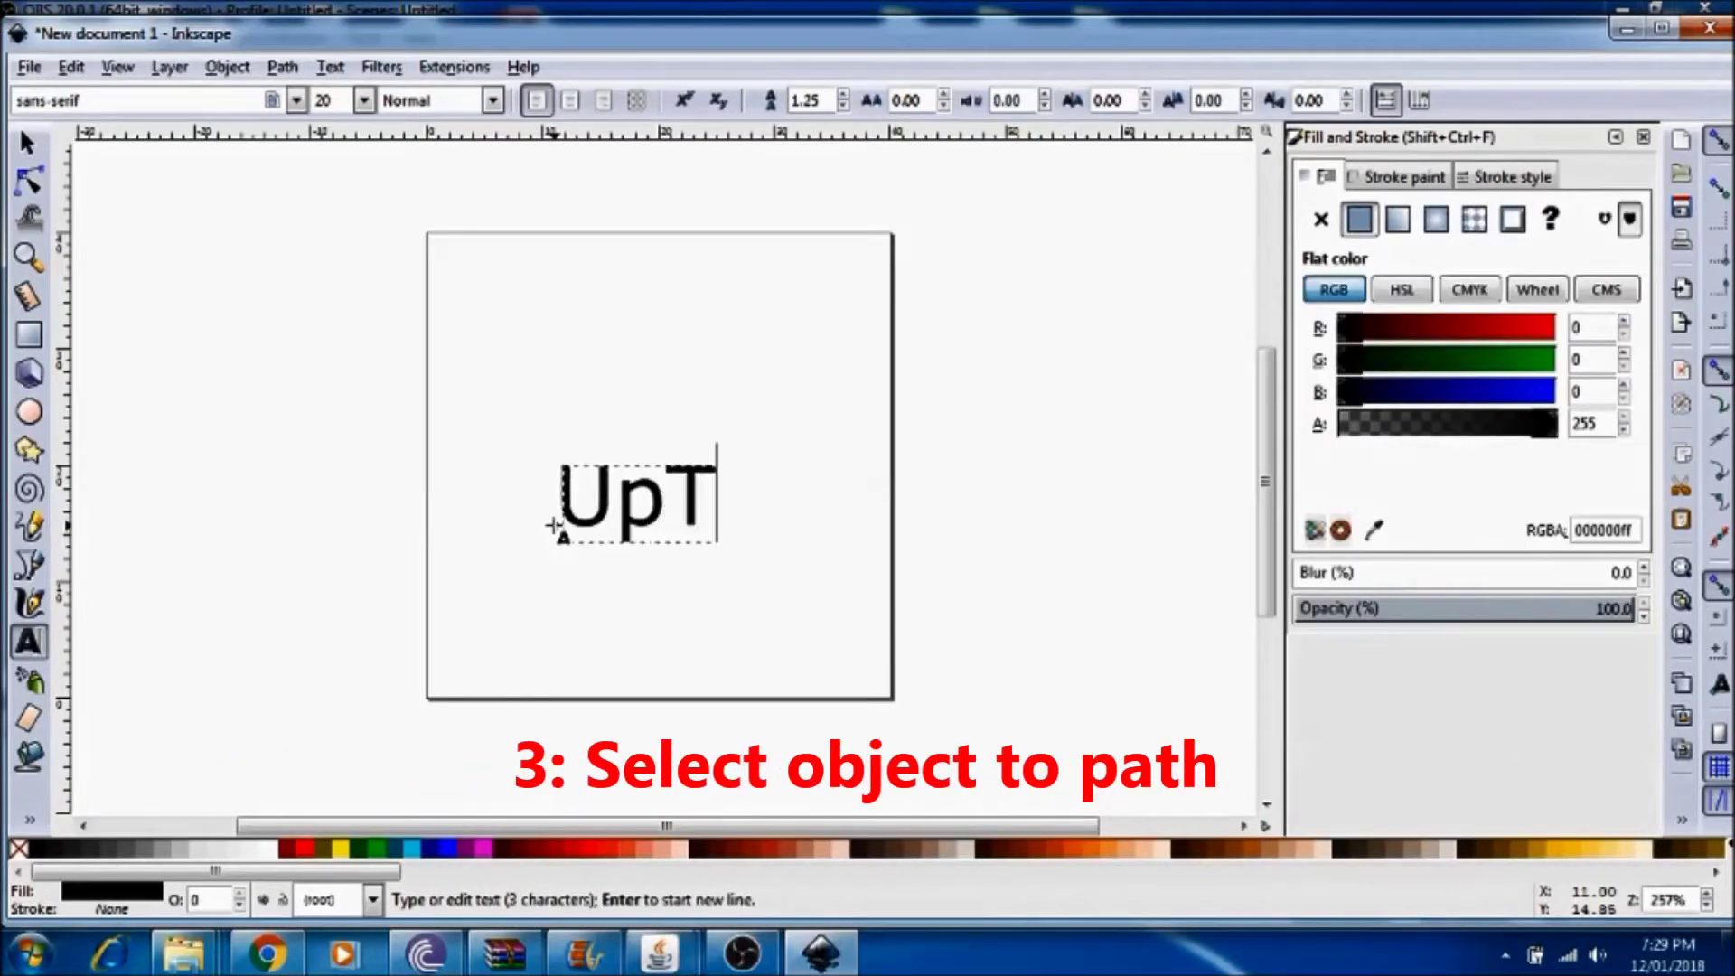
pyautogui.write('ech')
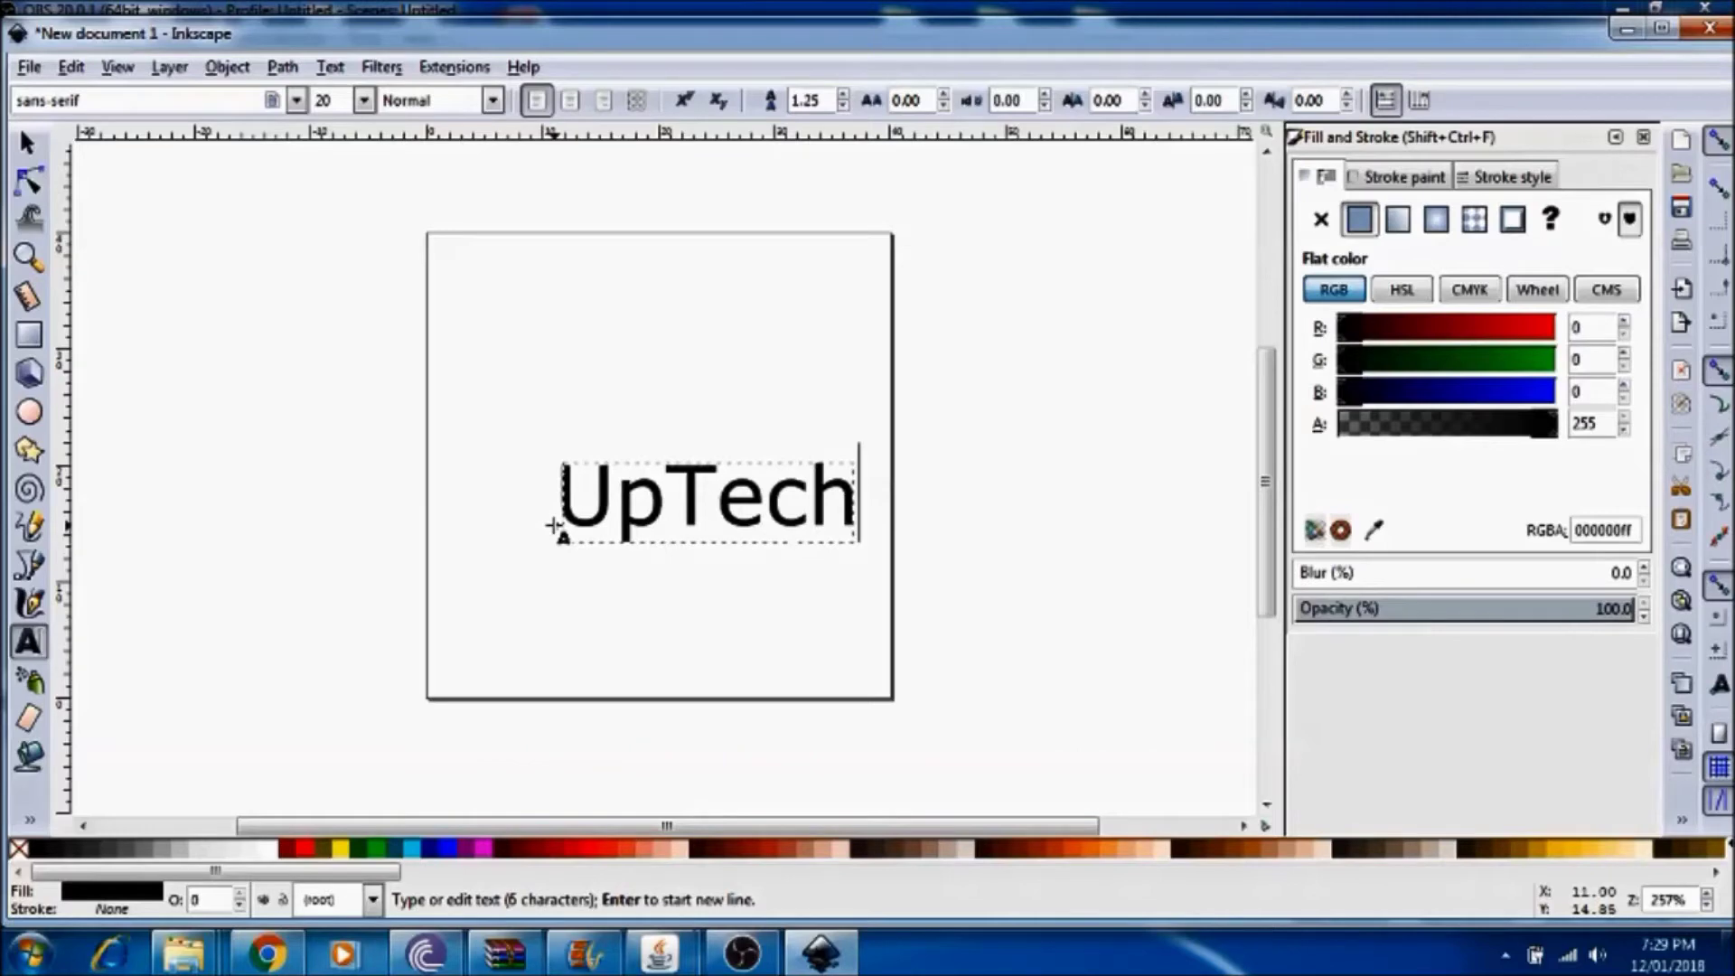
pyautogui.click(297, 101)
pyautogui.scroll(-5, 135, 543)
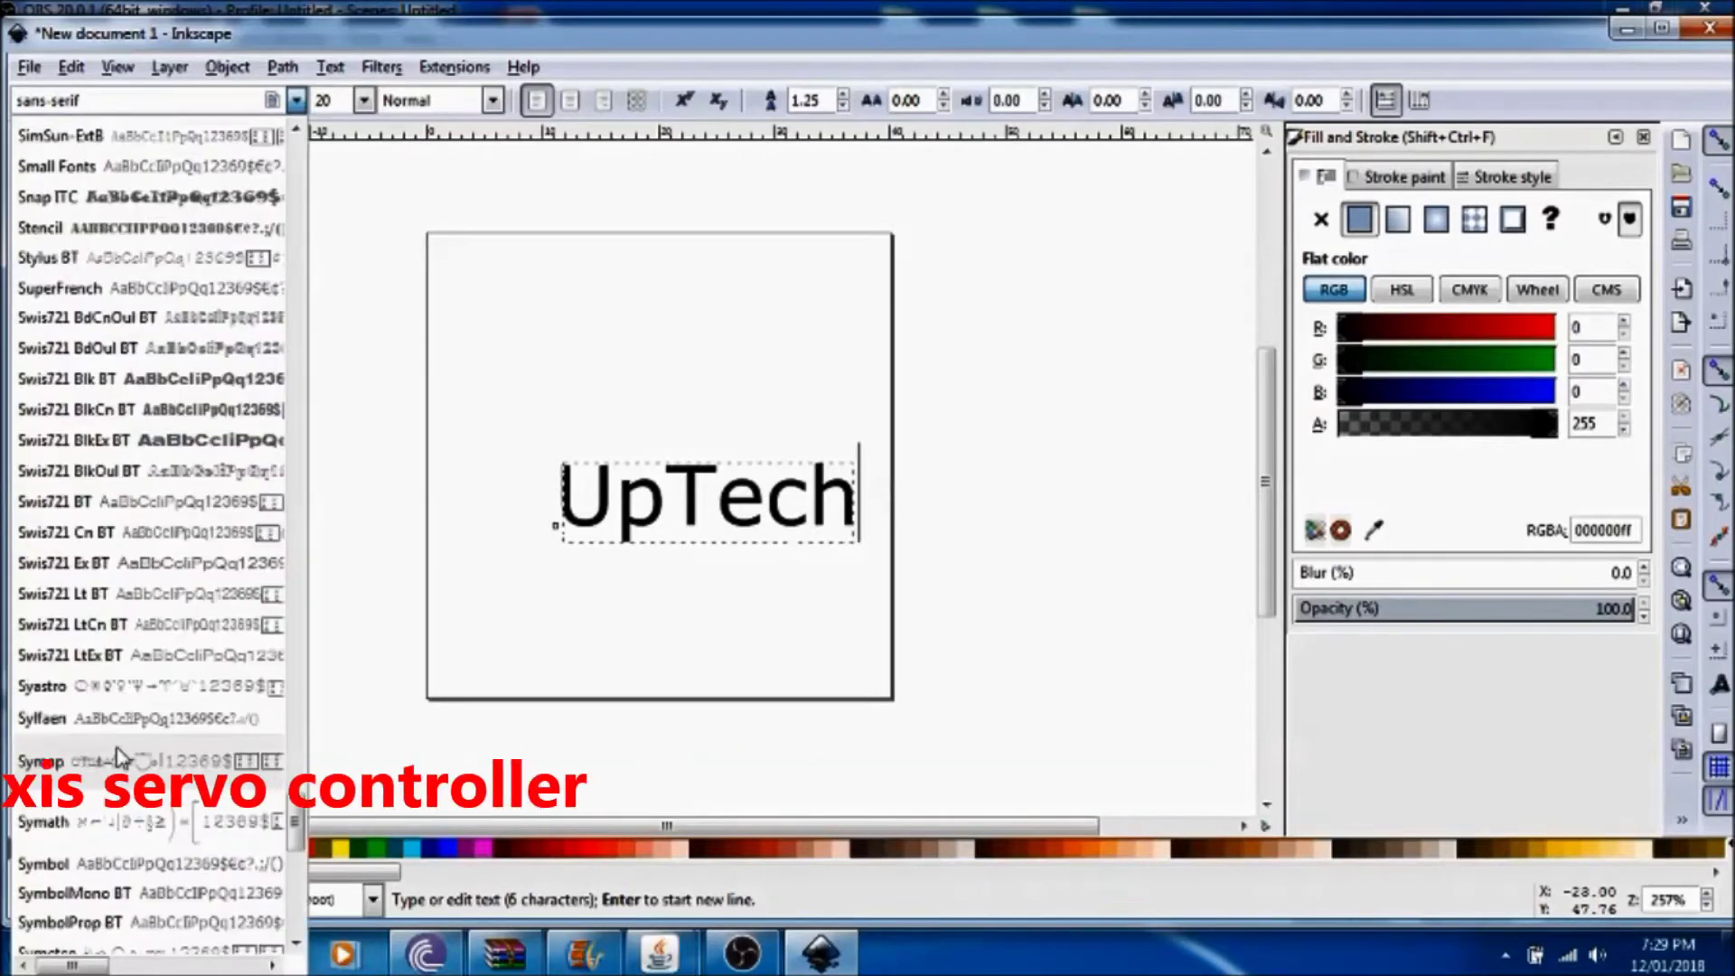
pyautogui.scroll(-5, 119, 759)
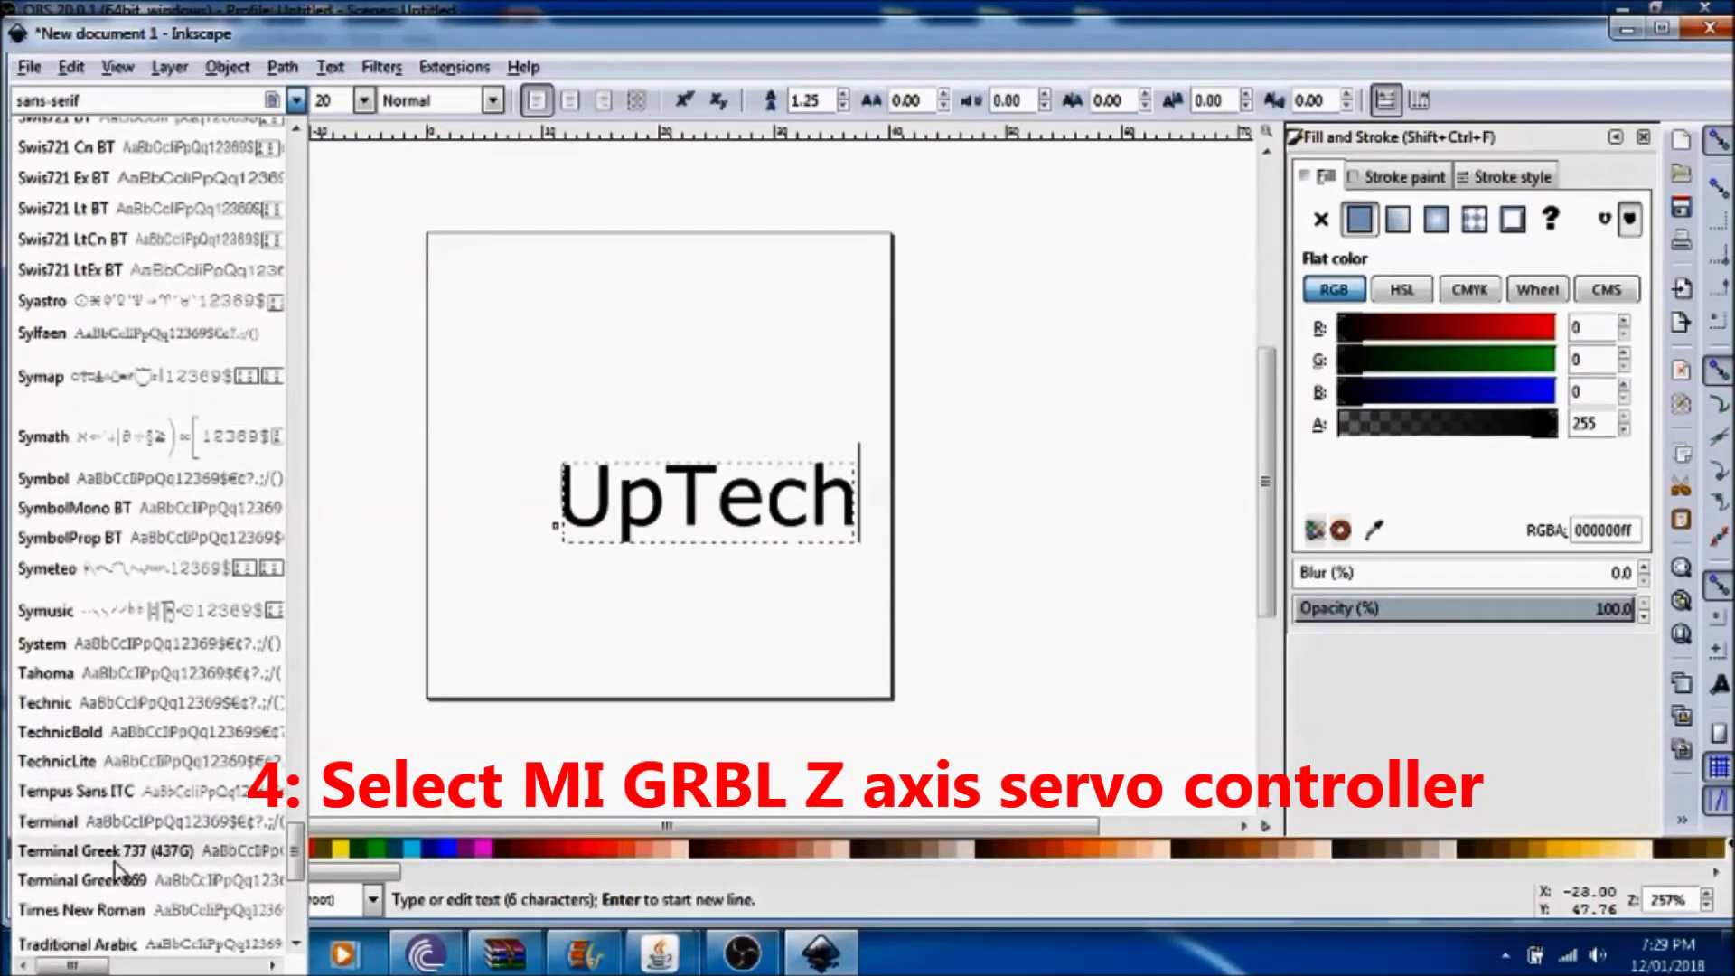
pyautogui.click(116, 881)
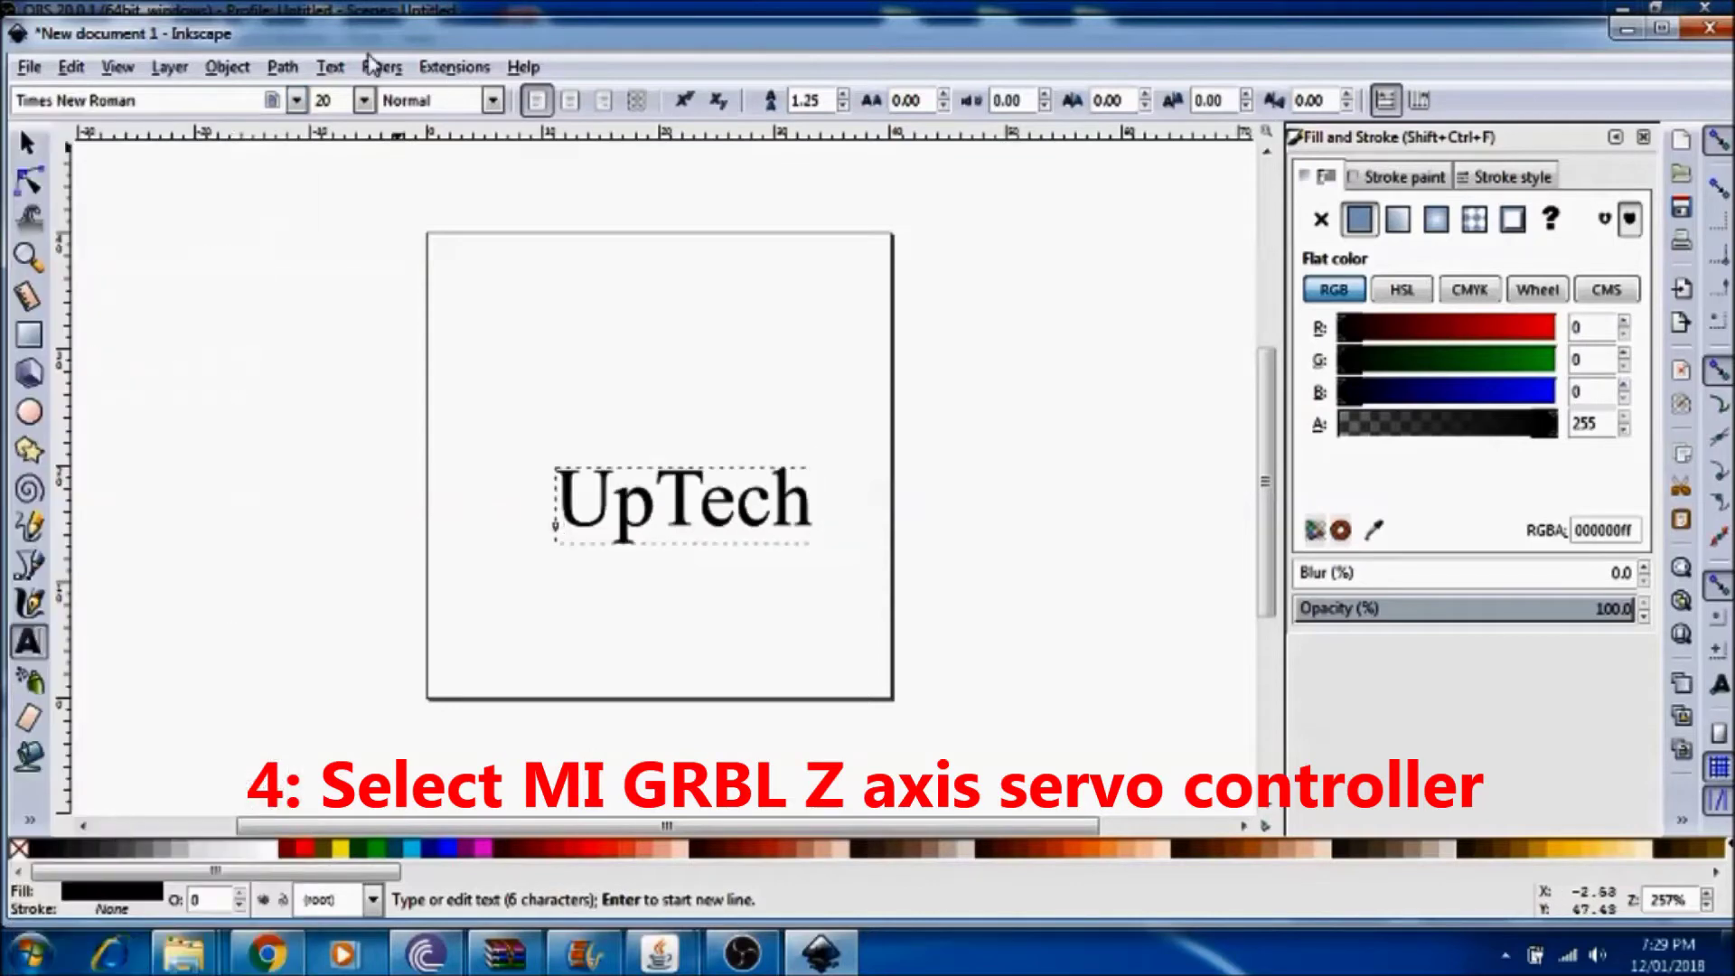
# Generate G-code with MI GRBL Z-AXIS Servo Controller as C:\Users\Public\Uptech ok.gcode.
pyautogui.click(284, 67)
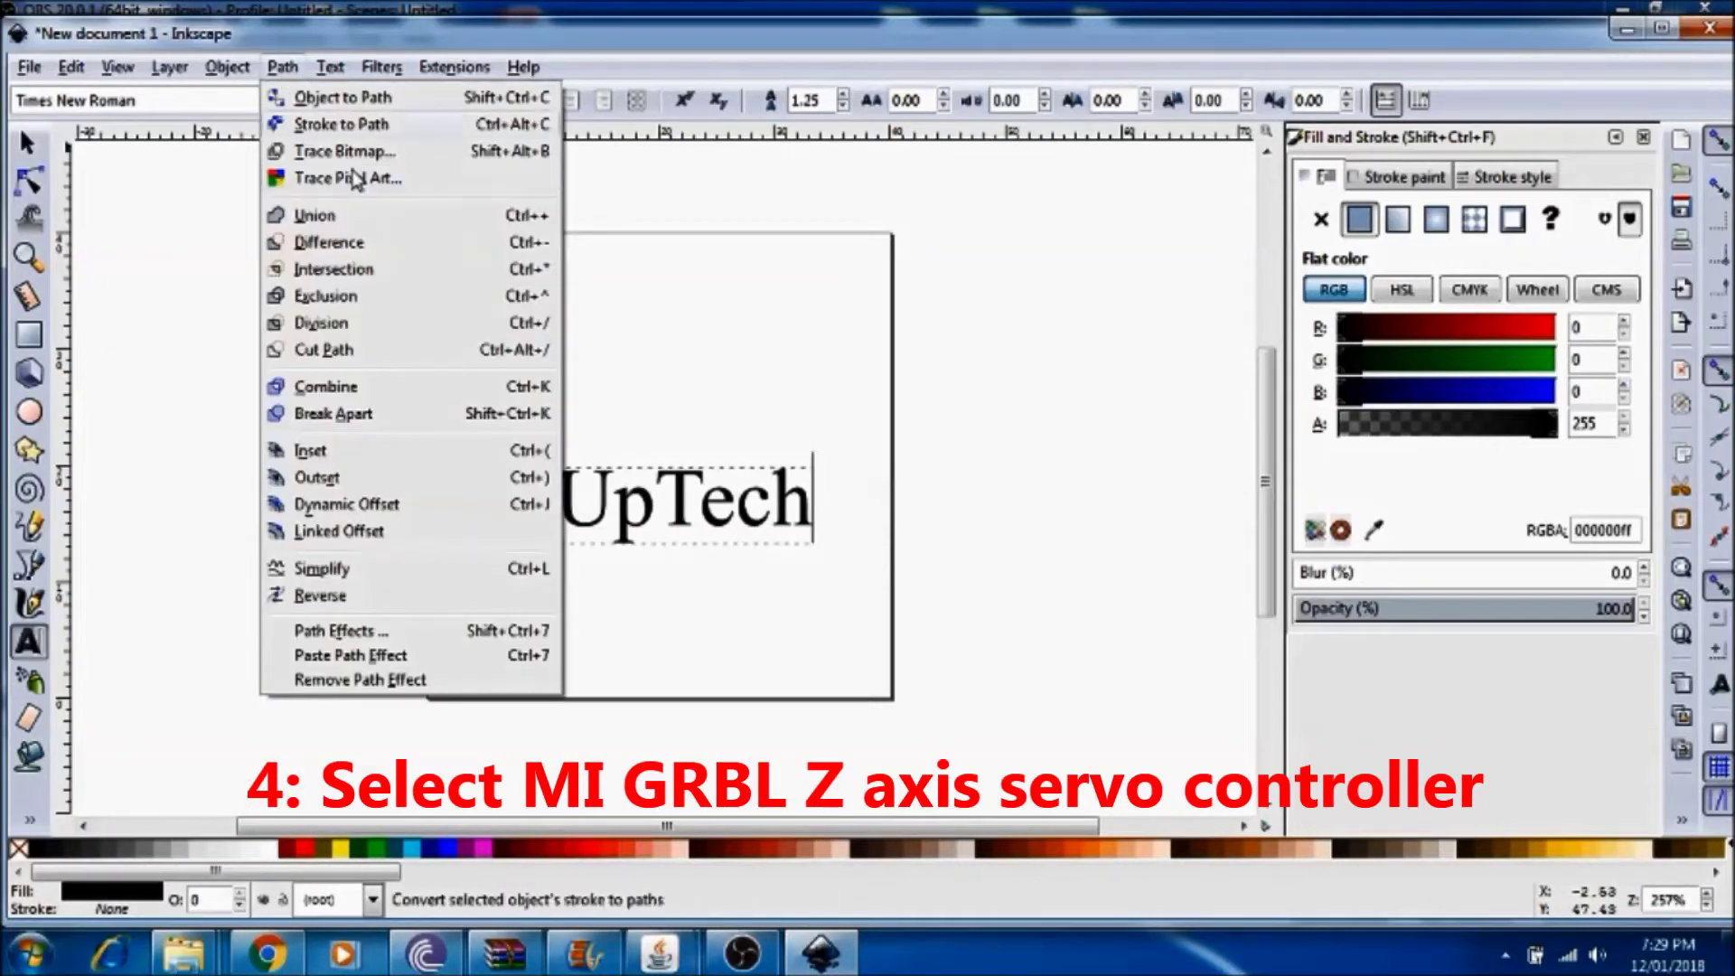
pyautogui.click(342, 98)
pyautogui.click(453, 67)
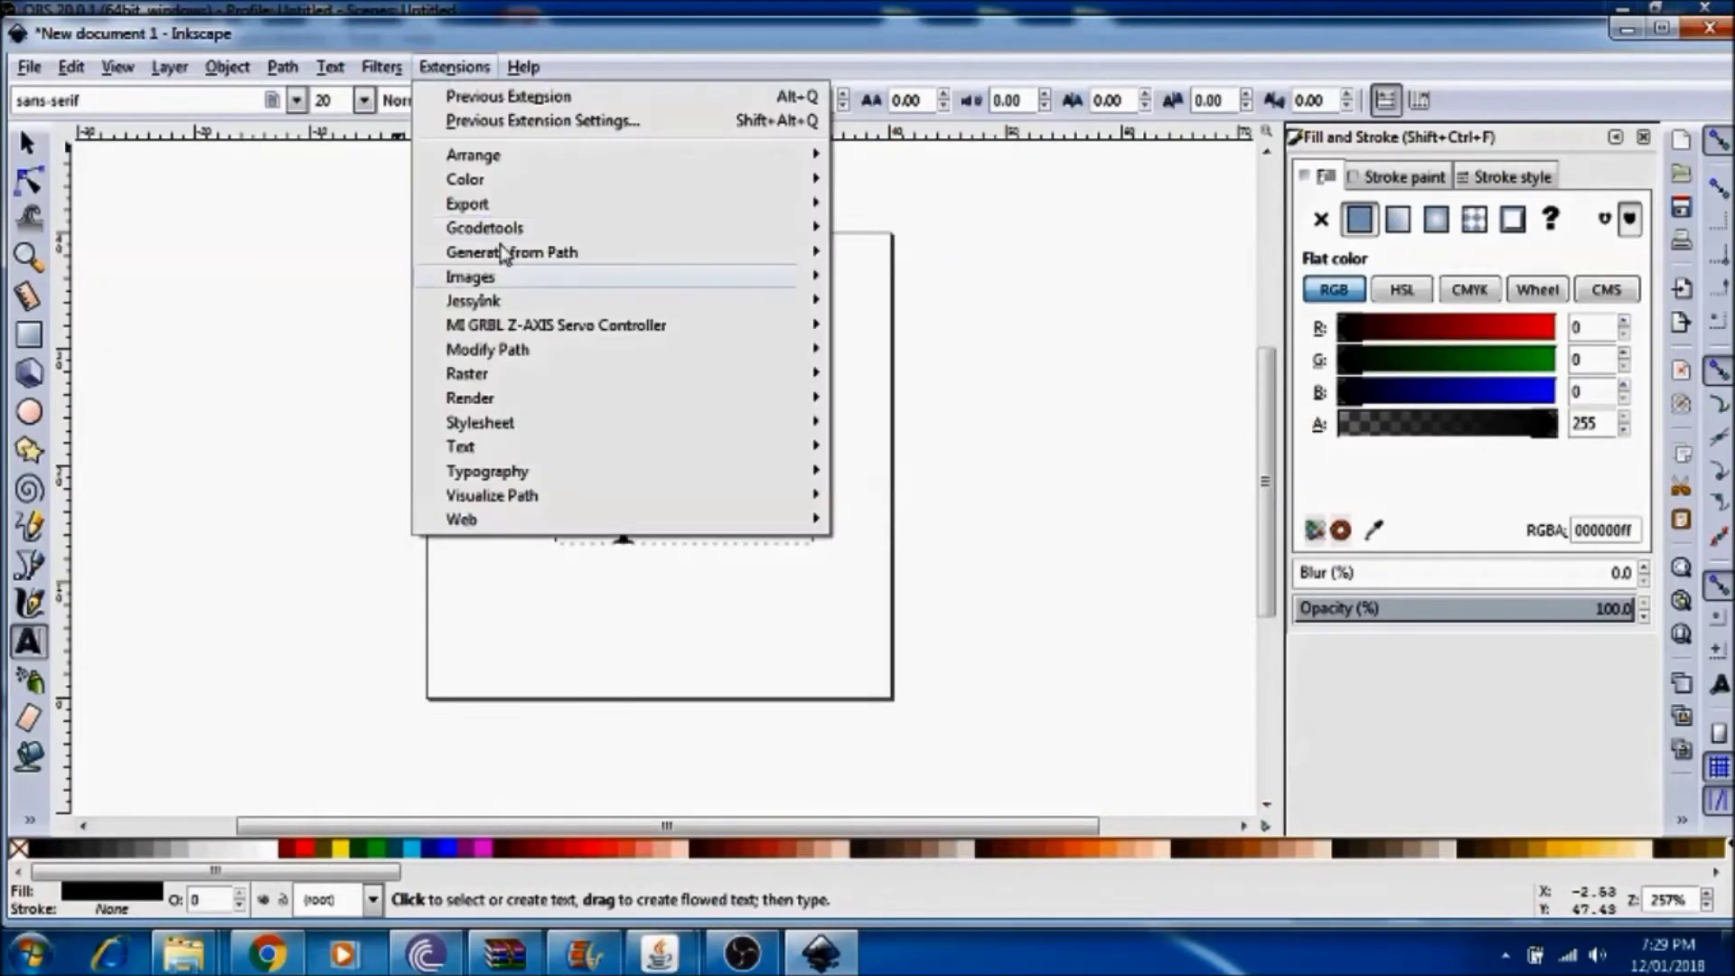
pyautogui.click(976, 325)
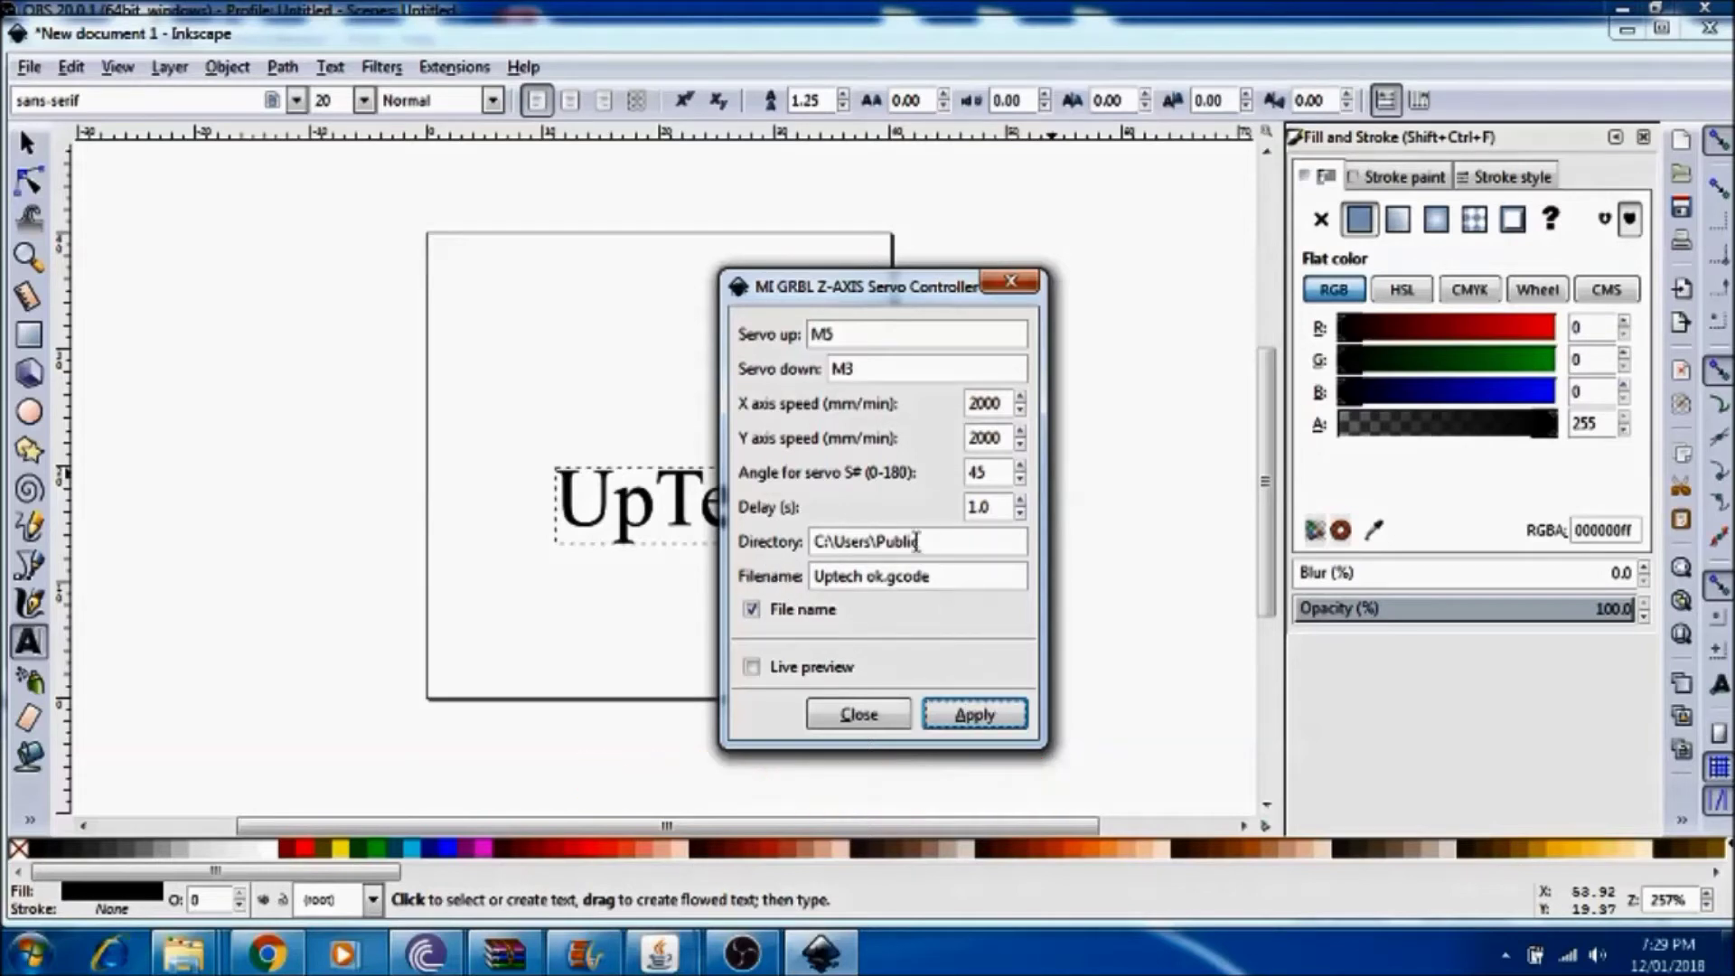
pyautogui.click(967, 716)
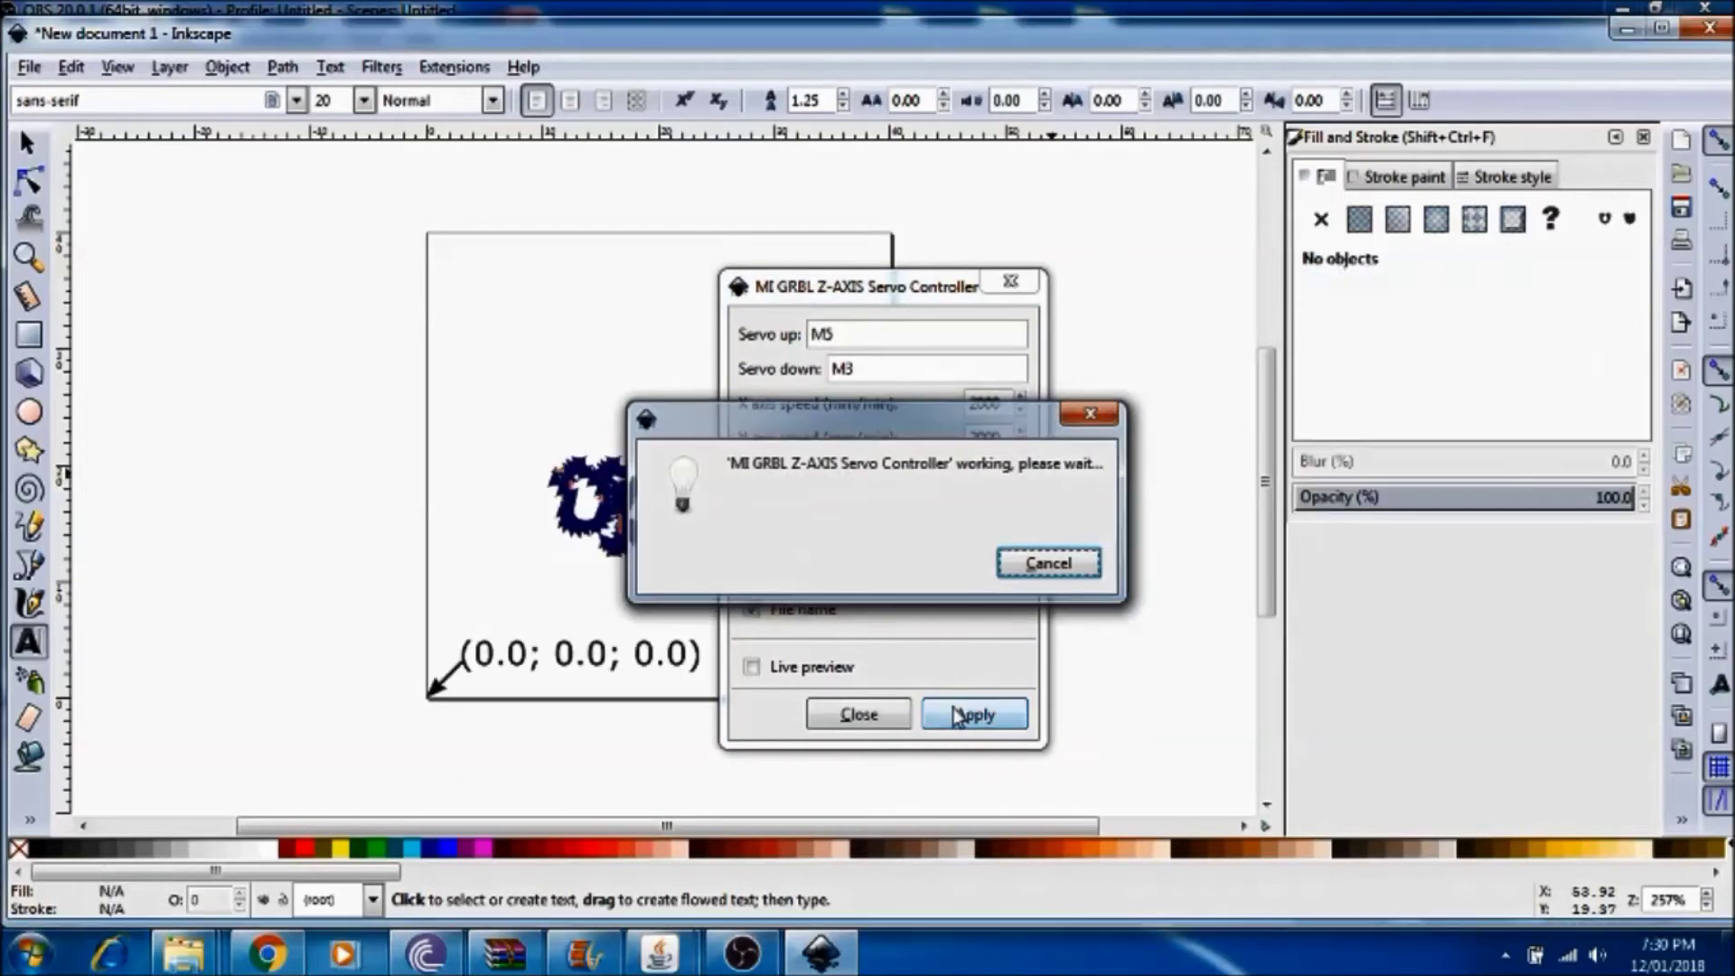